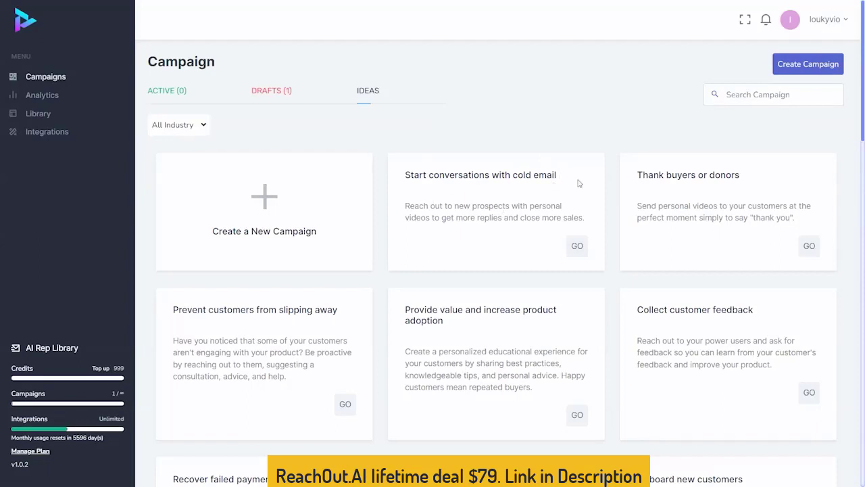
Create the cold-email campaign 'Roofers Without Websites' tagged roofers-websites, using the Pre-Made Template
{"action": "scroll", "coordinate": [579, 183], "scroll_direction": "down", "scroll_amount": 3}
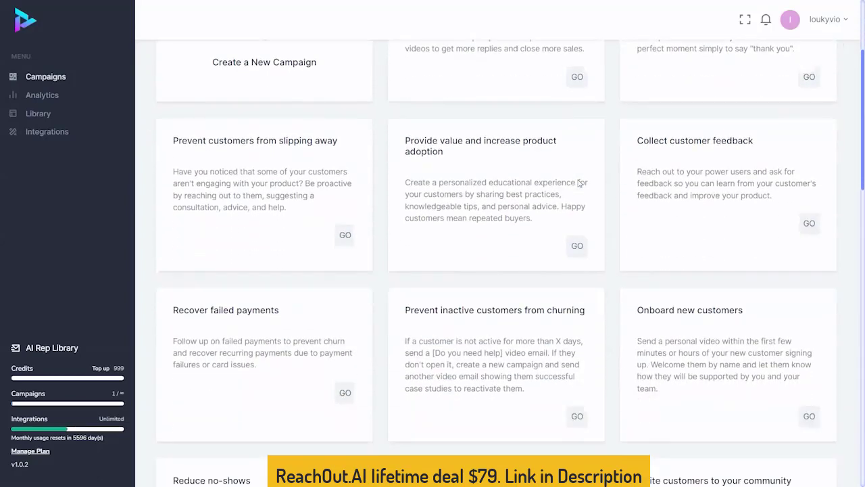
{"action": "scroll", "coordinate": [578, 183], "scroll_direction": "up", "scroll_amount": 3}
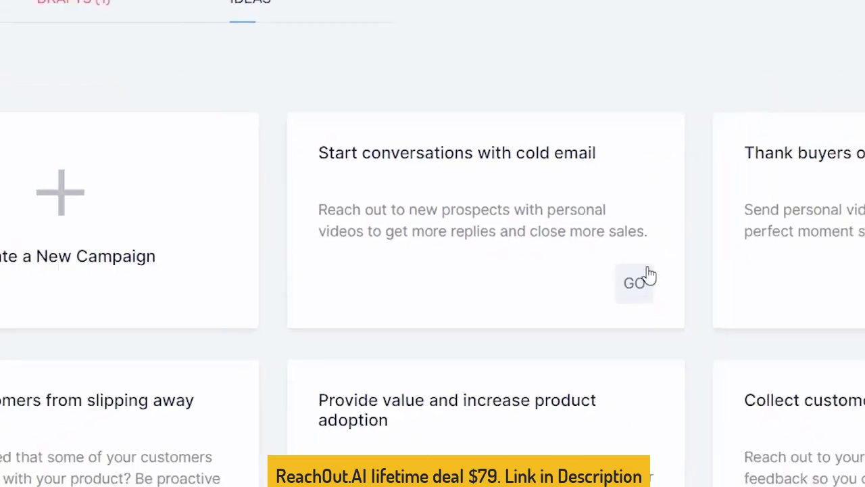
{"action": "left_click", "coordinate": [703, 321]}
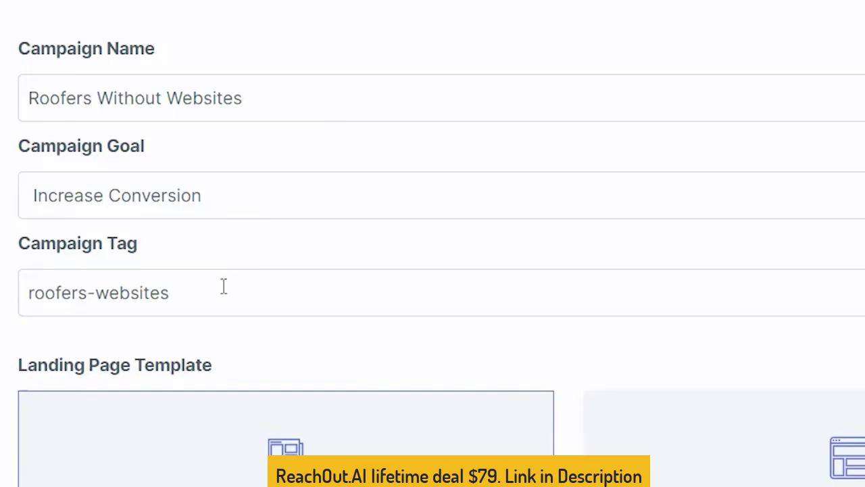
{"action": "scroll", "coordinate": [195, 226], "scroll_direction": "down", "scroll_amount": 2}
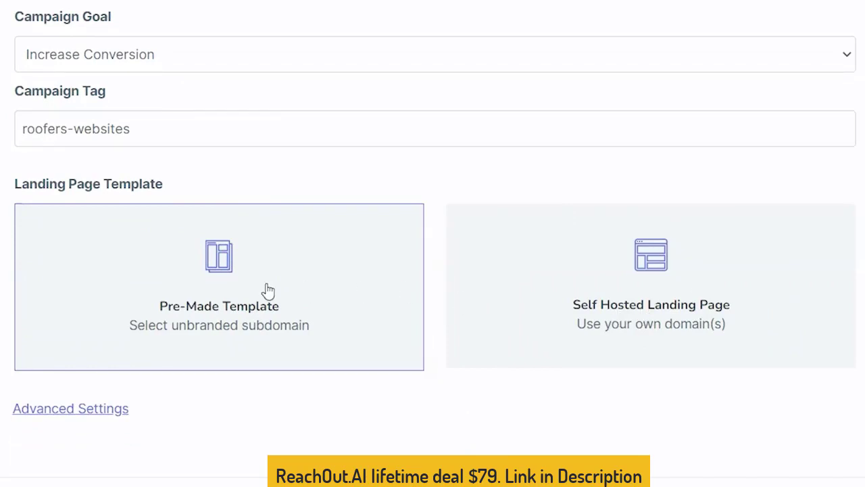
{"action": "scroll", "coordinate": [534, 311], "scroll_direction": "down", "scroll_amount": 1}
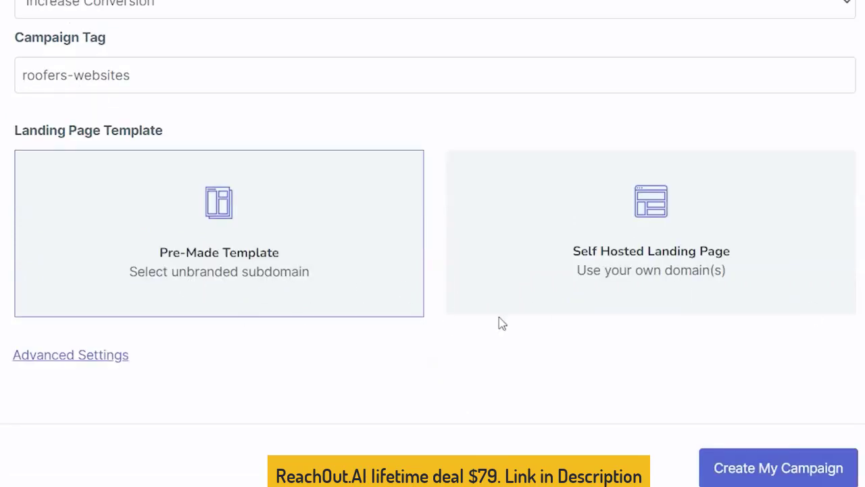
{"action": "left_click", "coordinate": [774, 473]}
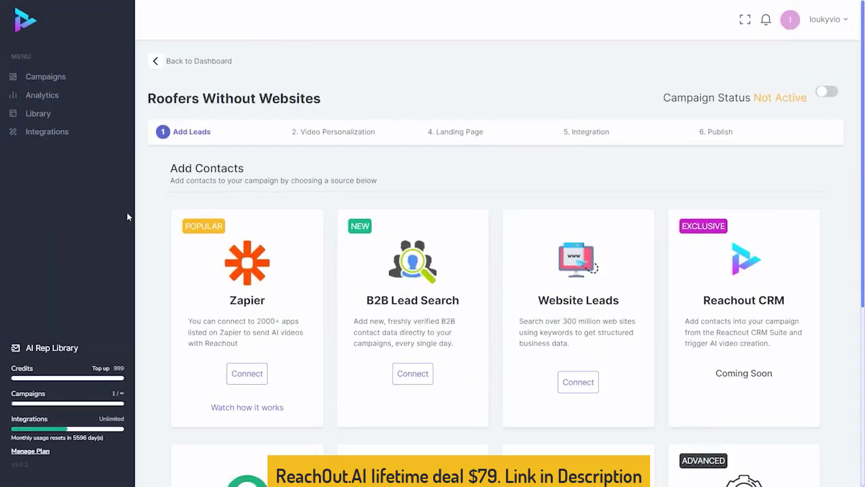
Import the two prospects from contact_list.csv through the CSV upload card
{"action": "scroll", "coordinate": [382, 220], "scroll_direction": "down", "scroll_amount": 3}
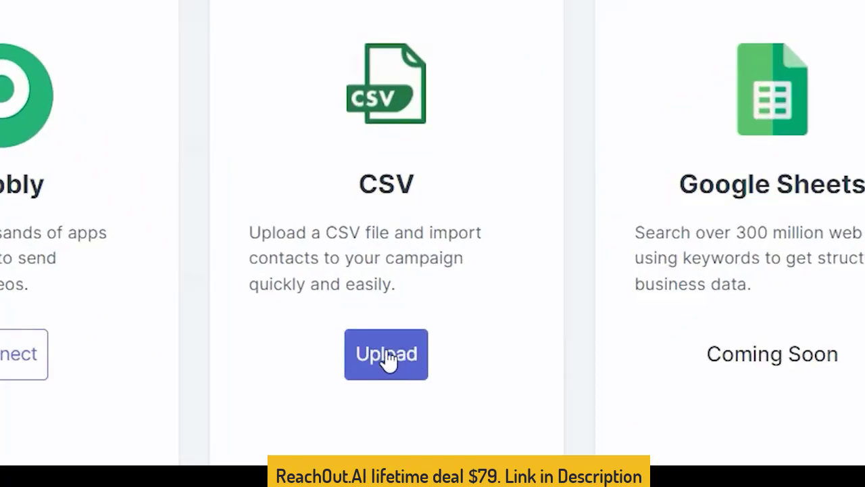
{"action": "left_click", "coordinate": [389, 360]}
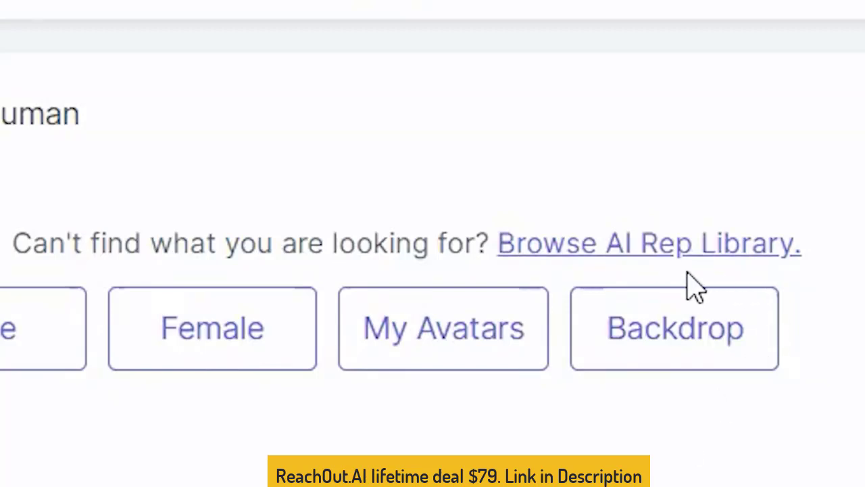
Filter the AI Rep Library to female presenters and import a dark-haired woman as presenter
{"action": "left_click", "coordinate": [666, 249]}
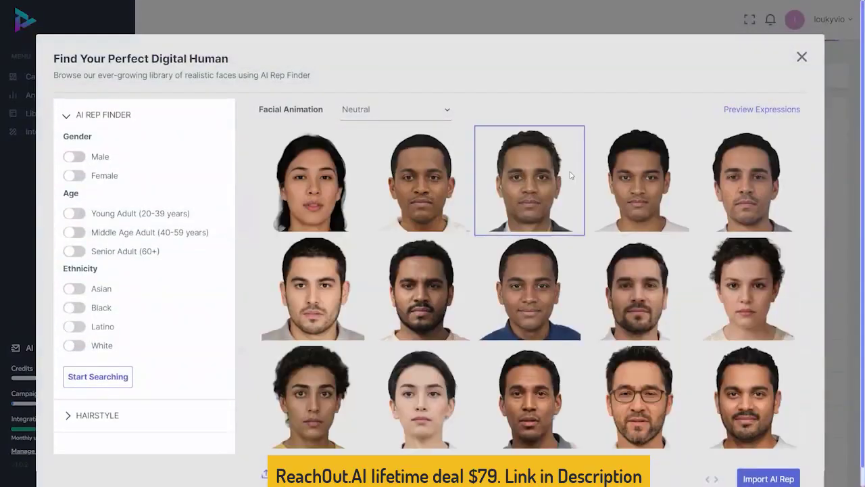
{"action": "scroll", "coordinate": [518, 228], "scroll_direction": "down", "scroll_amount": 1}
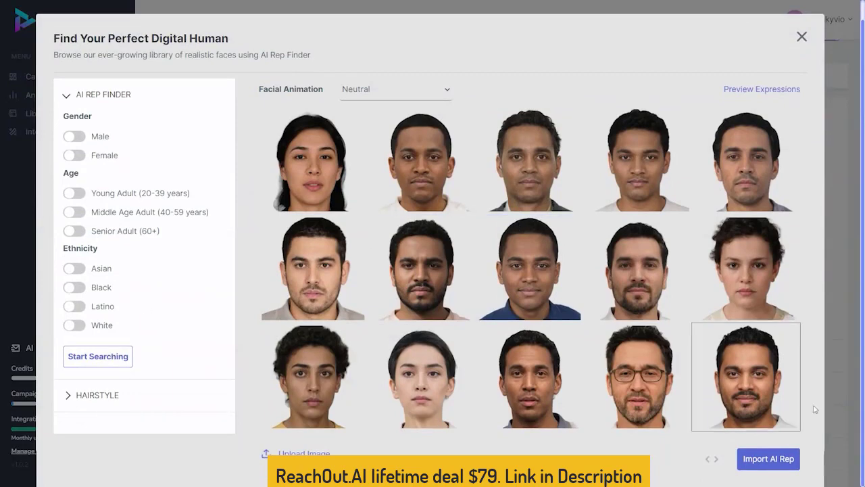
{"action": "left_click", "coordinate": [79, 138]}
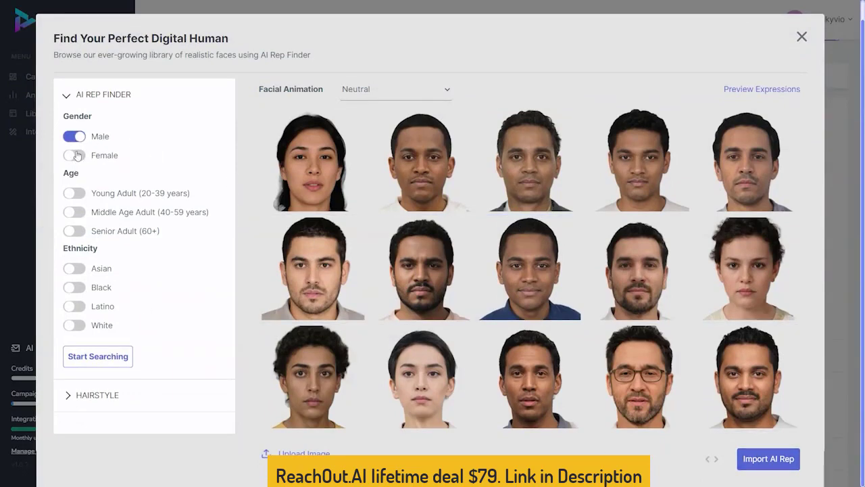
{"action": "left_click", "coordinate": [82, 157]}
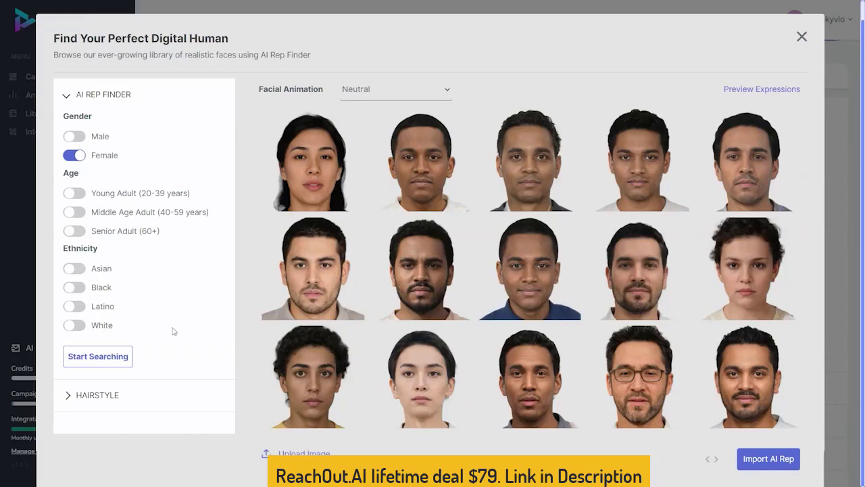
{"action": "left_click", "coordinate": [83, 394]}
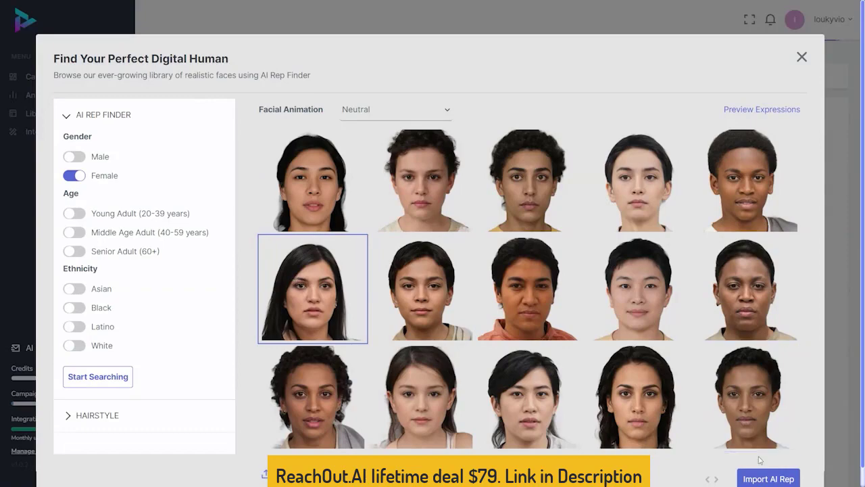
{"action": "left_click", "coordinate": [767, 477]}
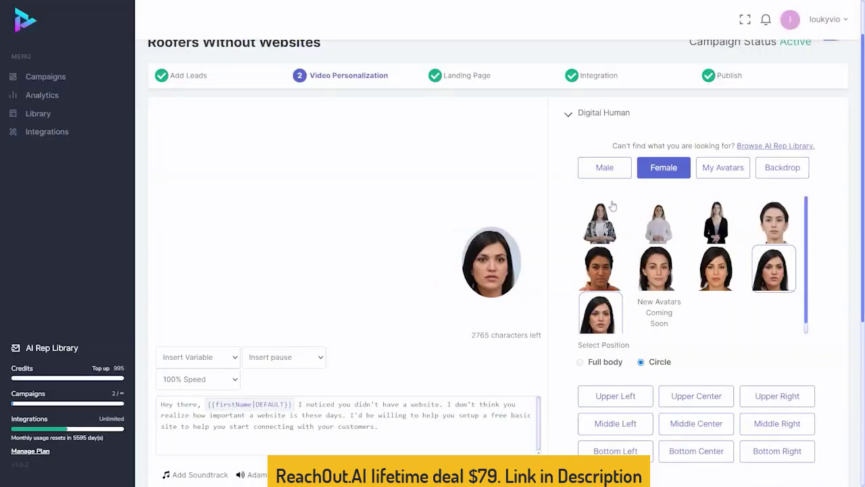
Use the office image with wooden floor and whiteboard as the video background
{"action": "left_click", "coordinate": [781, 167]}
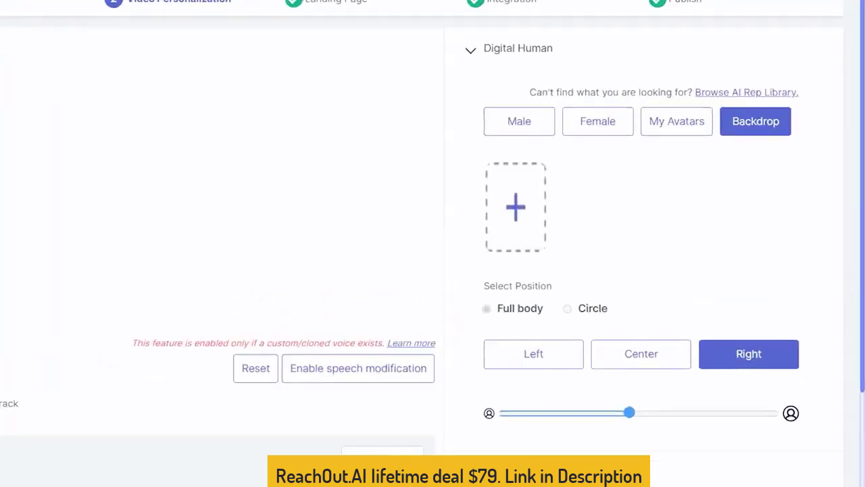
{"action": "left_click", "coordinate": [602, 428]}
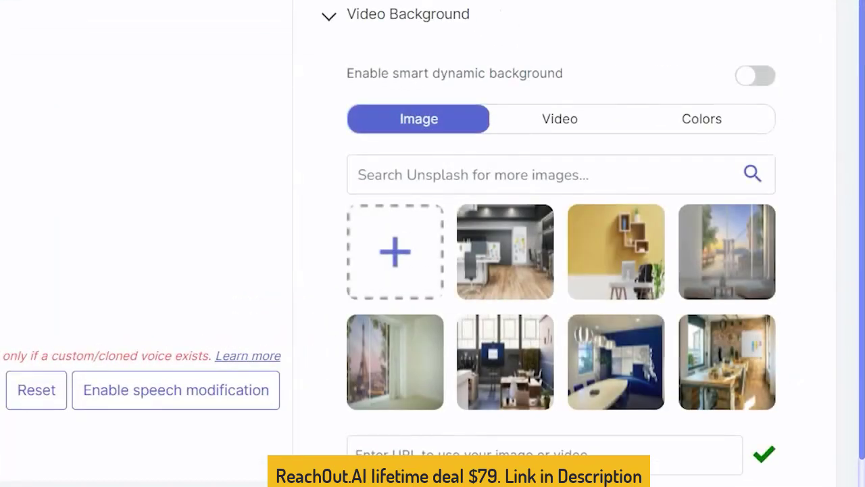
{"action": "left_click", "coordinate": [508, 267]}
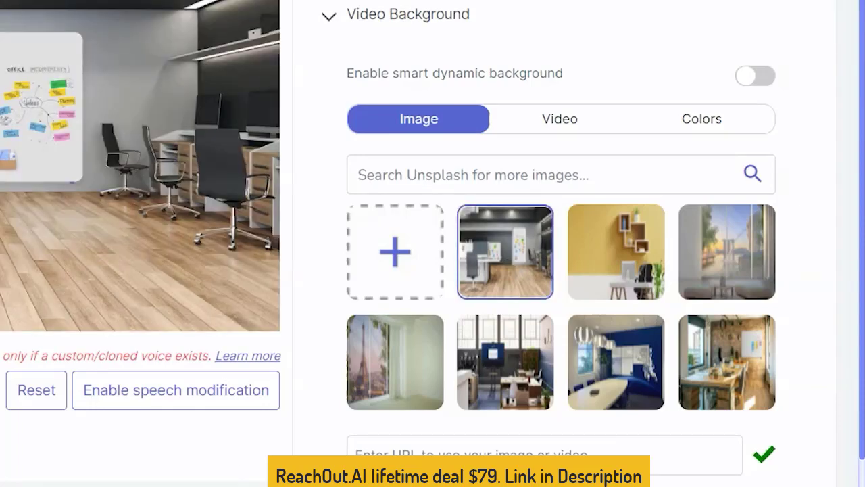
{"action": "scroll", "coordinate": [457, 400], "scroll_direction": "down", "scroll_amount": 2}
{"action": "left_click", "coordinate": [458, 399]}
{"action": "scroll", "coordinate": [404, 361], "scroll_direction": "down", "scroll_amount": 5}
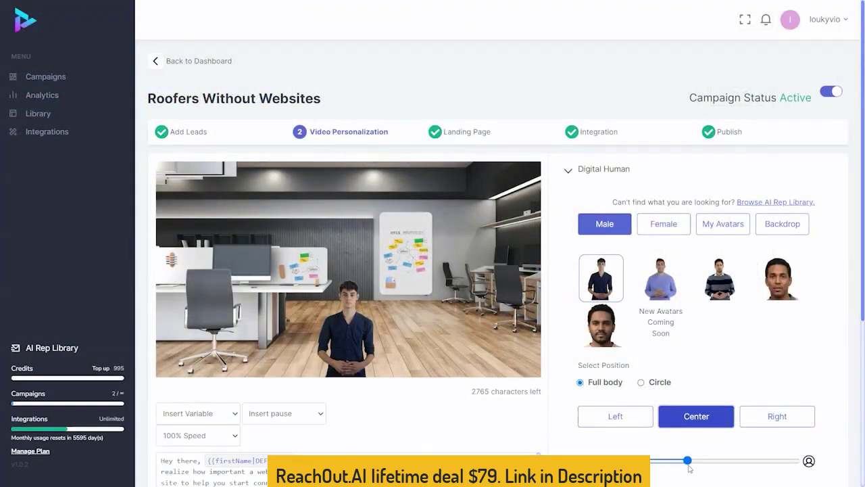
Position the presenter on the right, play the script preview, and generate the video
{"action": "left_click", "coordinate": [777, 416]}
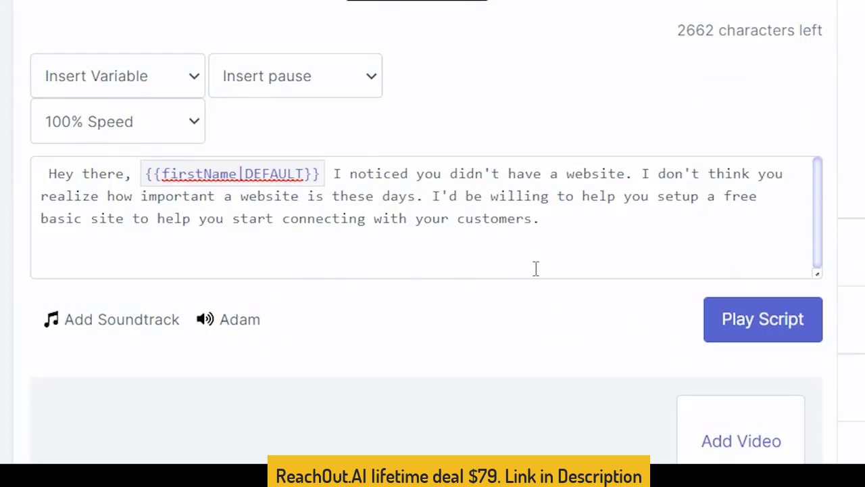
{"action": "left_click", "coordinate": [769, 323]}
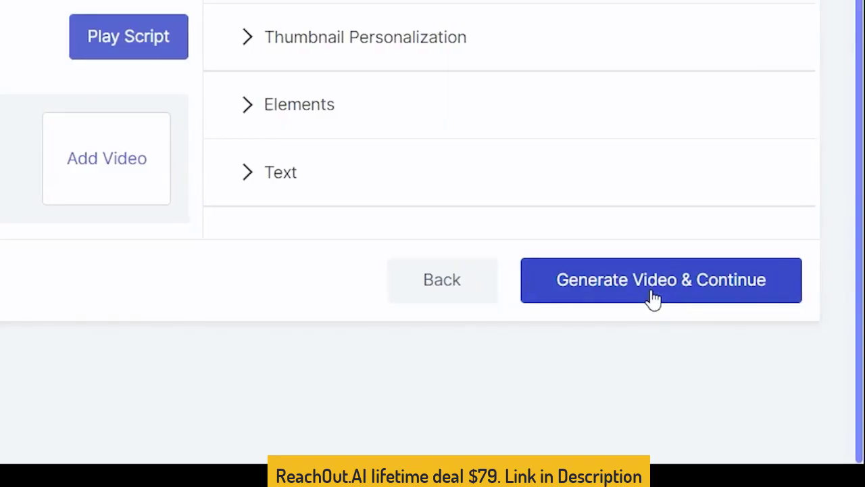
{"action": "left_click", "coordinate": [653, 298]}
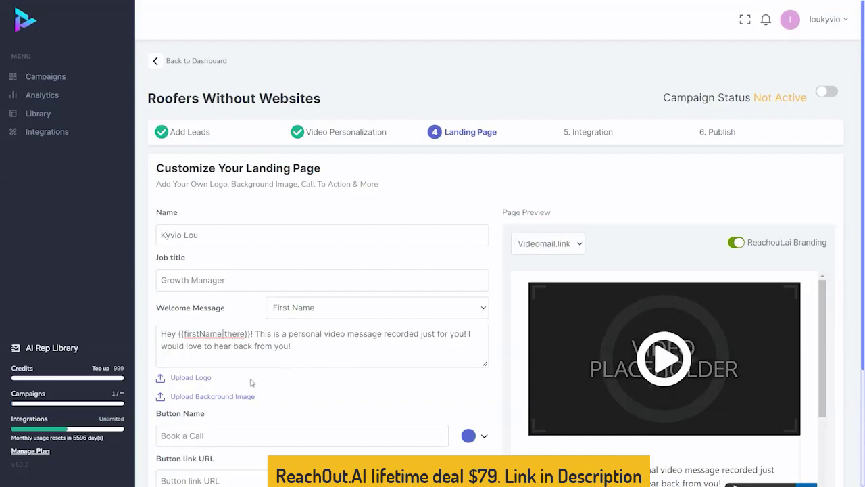
Turn on the landing page chat box, remove the Reachout.ai branding, and save the page
{"action": "scroll", "coordinate": [303, 375], "scroll_direction": "down", "scroll_amount": 2}
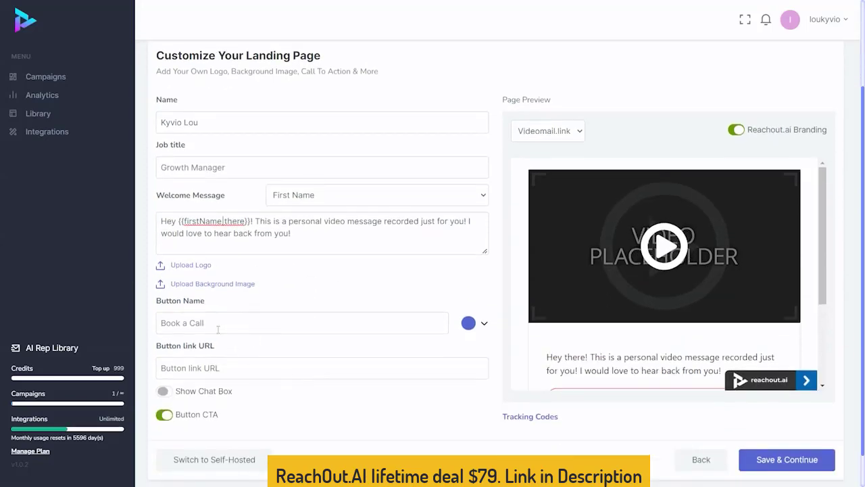
{"action": "left_click", "coordinate": [163, 391]}
{"action": "scroll", "coordinate": [296, 368], "scroll_direction": "down", "scroll_amount": 1}
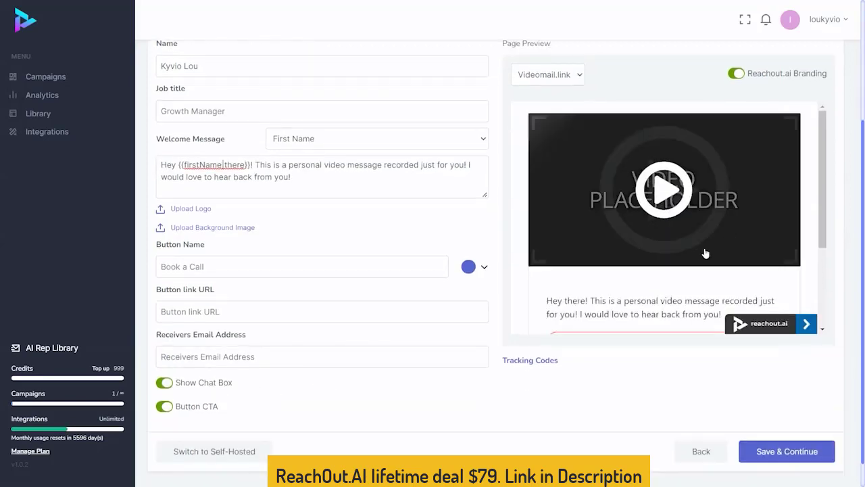
{"action": "scroll", "coordinate": [617, 310], "scroll_direction": "down", "scroll_amount": 1}
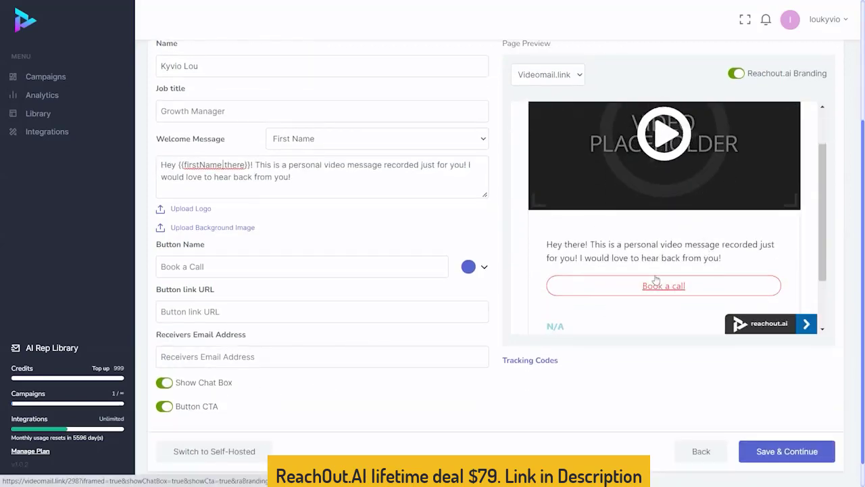
{"action": "scroll", "coordinate": [578, 286], "scroll_direction": "up", "scroll_amount": 1}
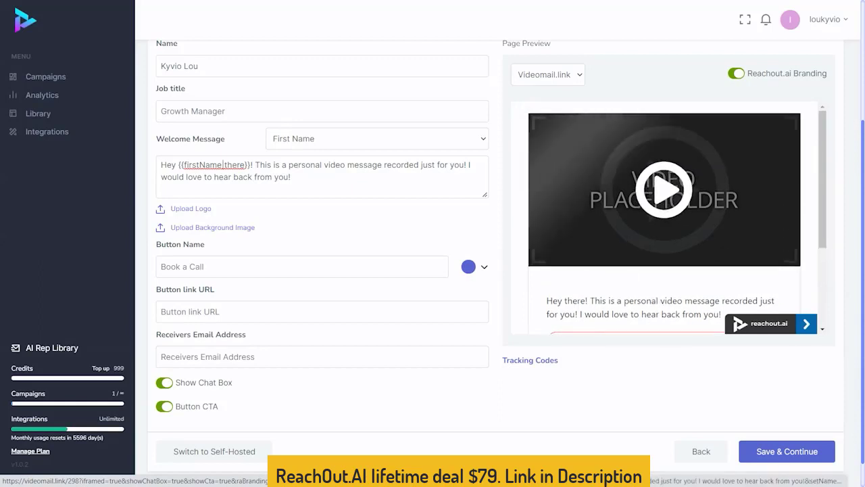
{"action": "left_click", "coordinate": [736, 72]}
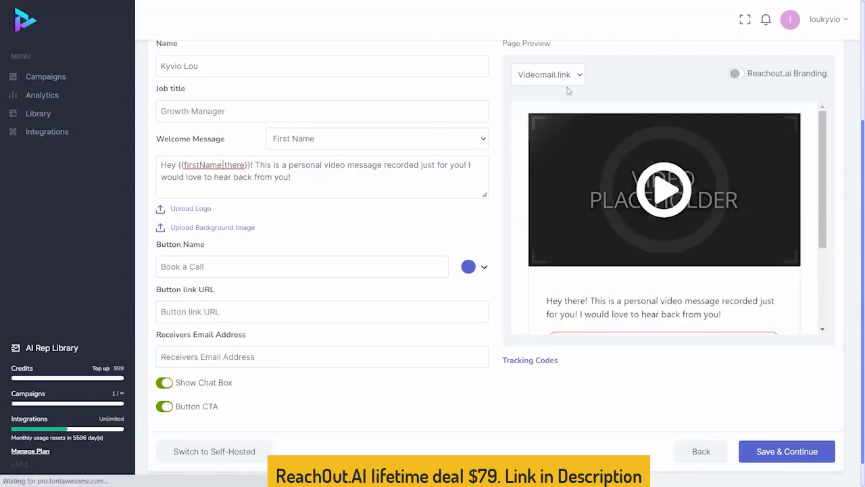
{"action": "scroll", "coordinate": [715, 222], "scroll_direction": "down", "scroll_amount": 1}
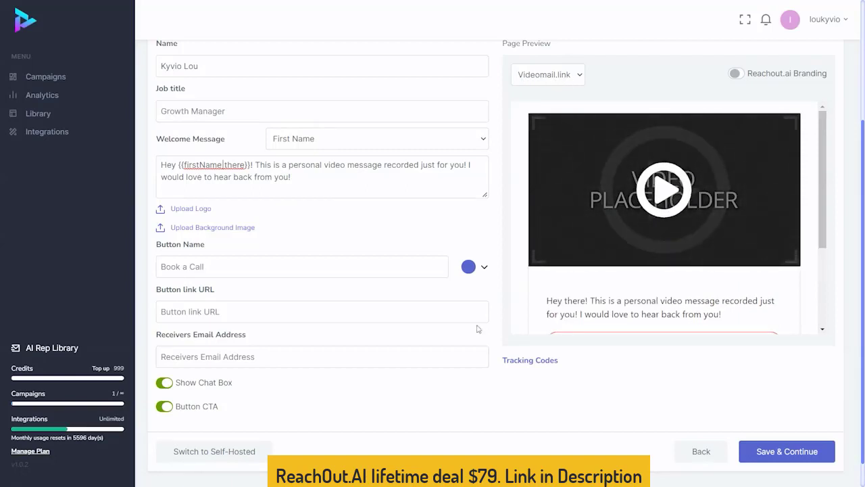
{"action": "scroll", "coordinate": [526, 372], "scroll_direction": "down", "scroll_amount": 1}
{"action": "scroll", "coordinate": [529, 373], "scroll_direction": "up", "scroll_amount": 2}
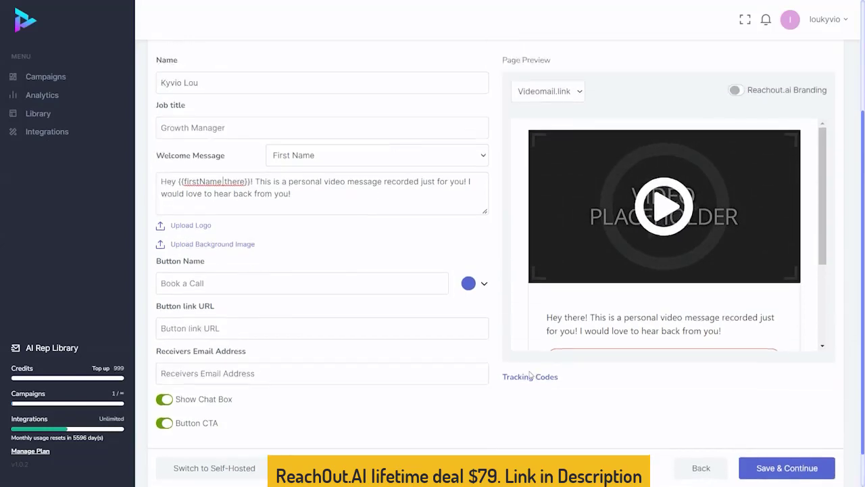
{"action": "scroll", "coordinate": [530, 373], "scroll_direction": "up", "scroll_amount": 4}
{"action": "scroll", "coordinate": [254, 384], "scroll_direction": "down", "scroll_amount": 1}
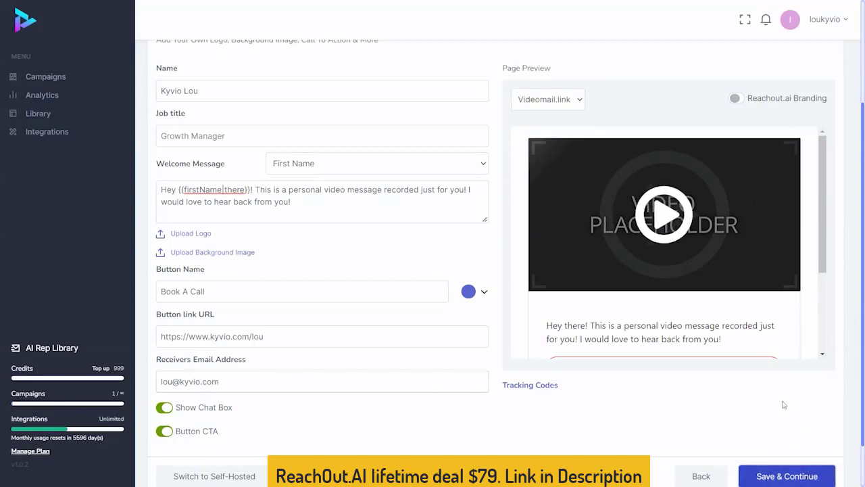
{"action": "left_click", "coordinate": [787, 475]}
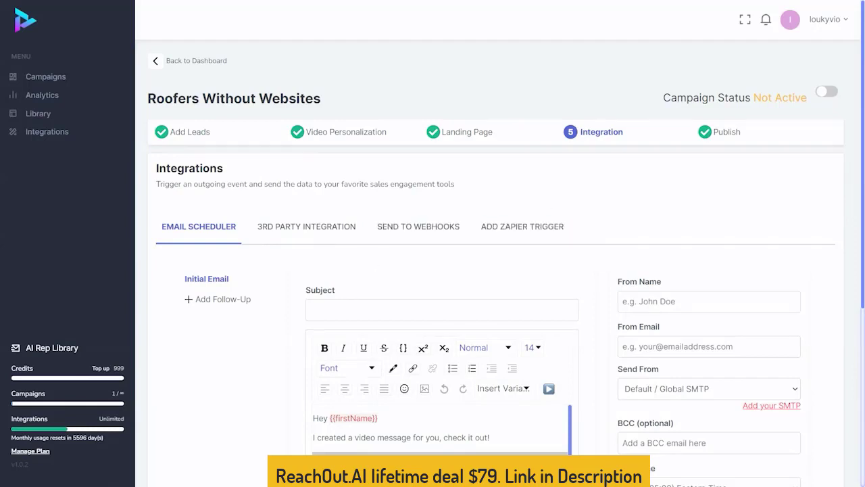
{"action": "scroll", "coordinate": [483, 177], "scroll_direction": "down", "scroll_amount": 2}
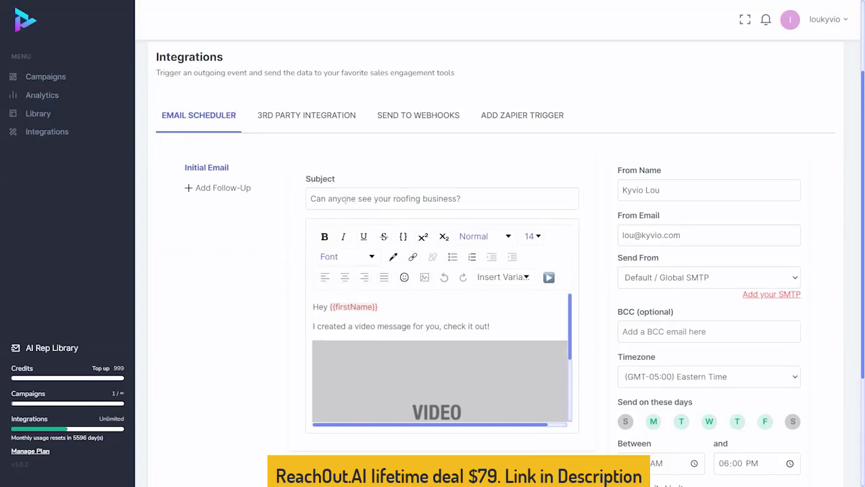
{"action": "scroll", "coordinate": [344, 198], "scroll_direction": "down", "scroll_amount": 1}
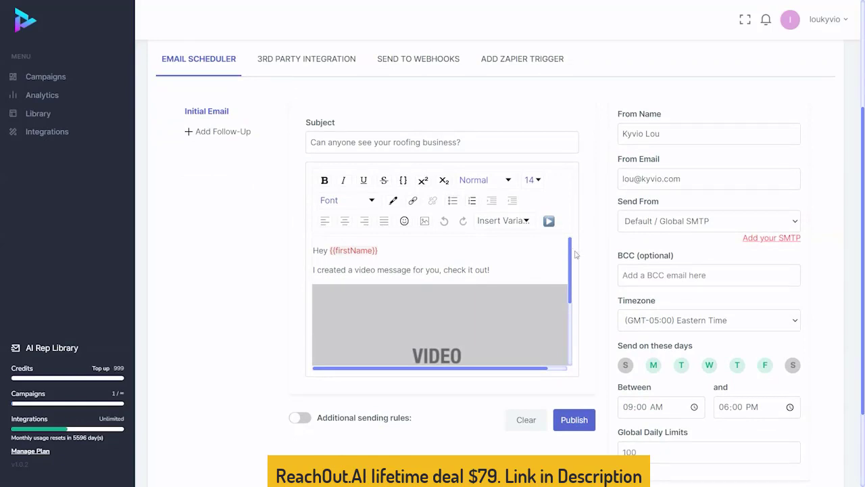
{"action": "scroll", "coordinate": [575, 254], "scroll_direction": "down", "scroll_amount": 5}
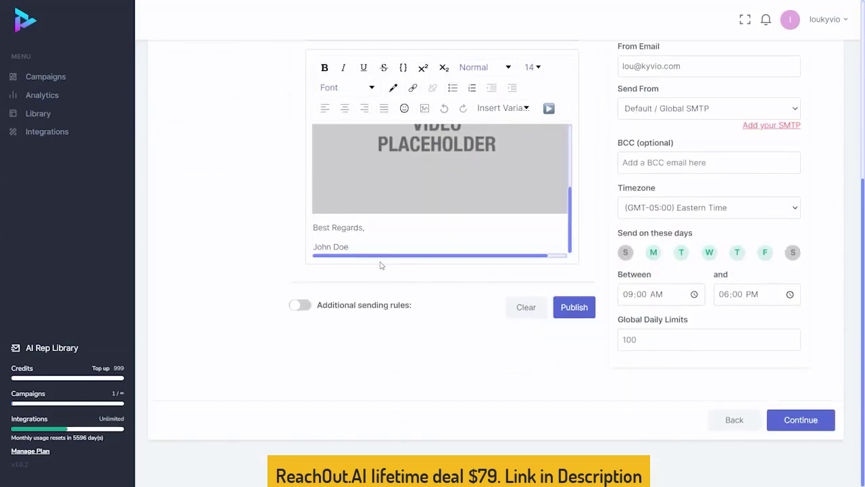
{"action": "scroll", "coordinate": [686, 171], "scroll_direction": "up", "scroll_amount": 3}
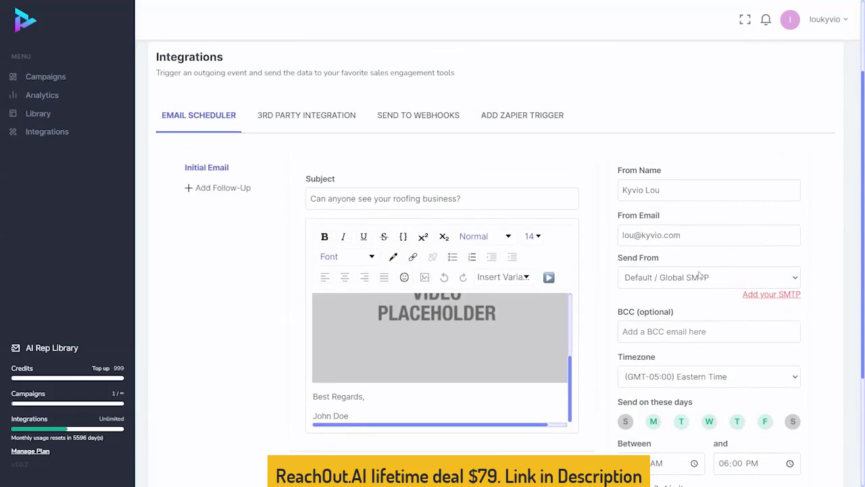
{"action": "scroll", "coordinate": [703, 275], "scroll_direction": "down", "scroll_amount": 1}
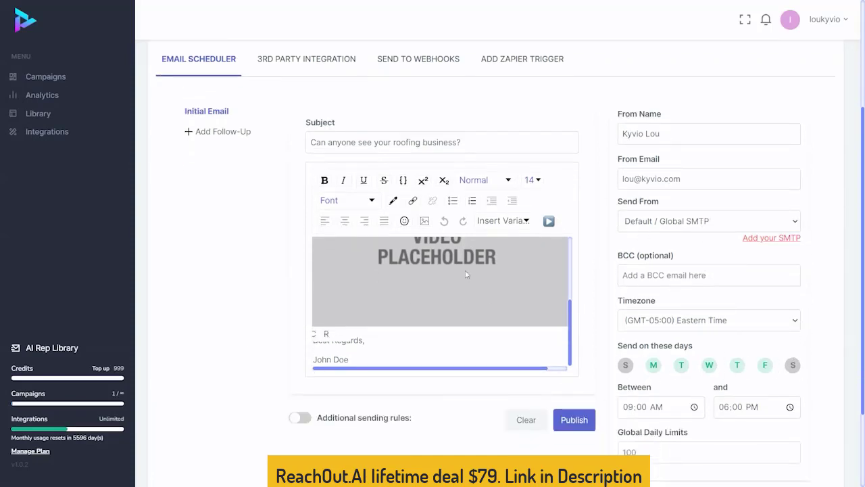
{"action": "scroll", "coordinate": [617, 411], "scroll_direction": "down", "scroll_amount": 1}
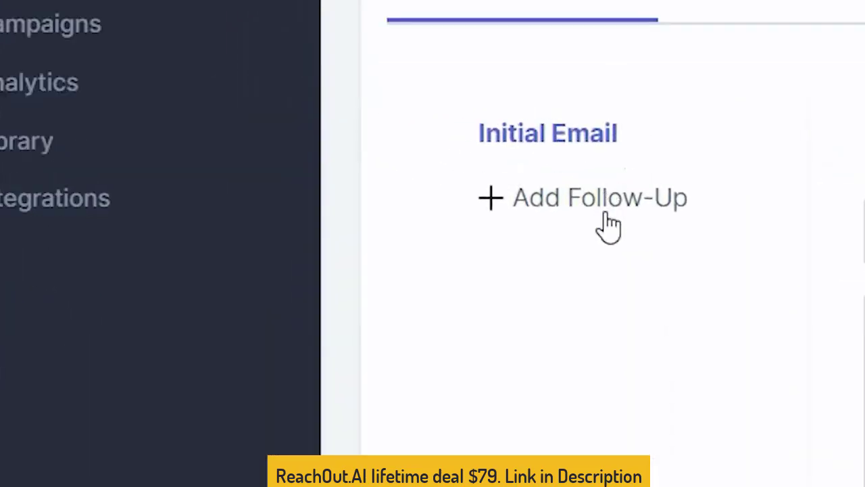
Add a follow-up email with subject 'Hey did you see my email?' sent after 1 day
{"action": "left_click", "coordinate": [630, 204]}
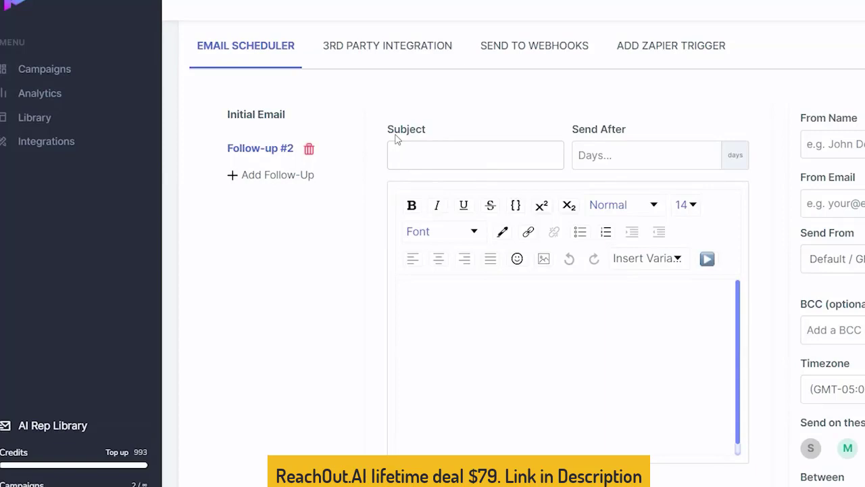
{"action": "type", "text": "Hey did you see my email"}
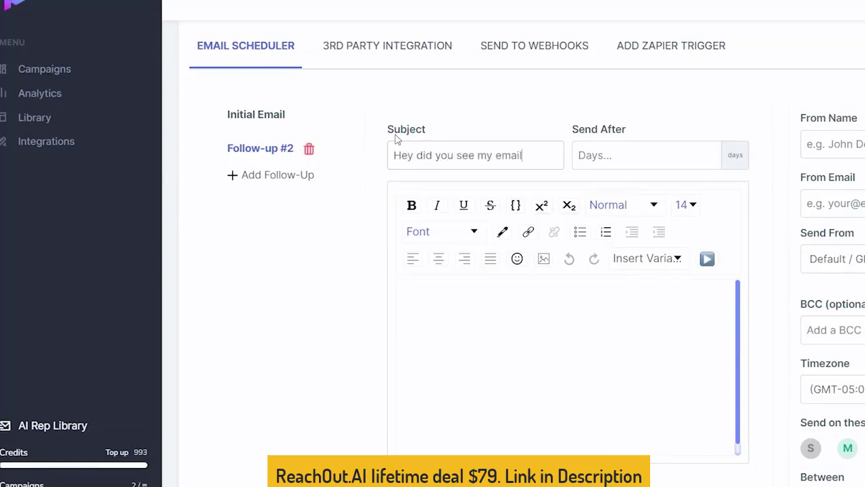
{"action": "type", "text": "?"}
{"action": "key", "text": "Tab"}
{"action": "type", "text": "1"}
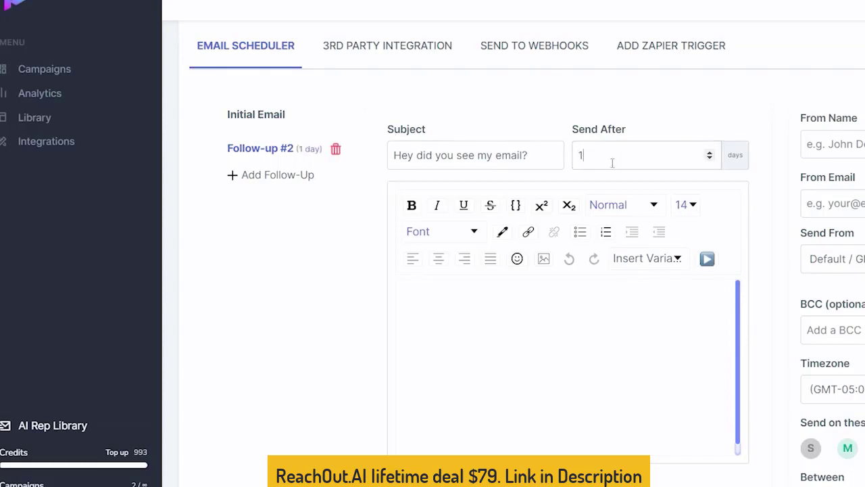
Add follow-up #3 with the video placeholder in its body and continue to Publish
{"action": "left_click", "coordinate": [256, 184]}
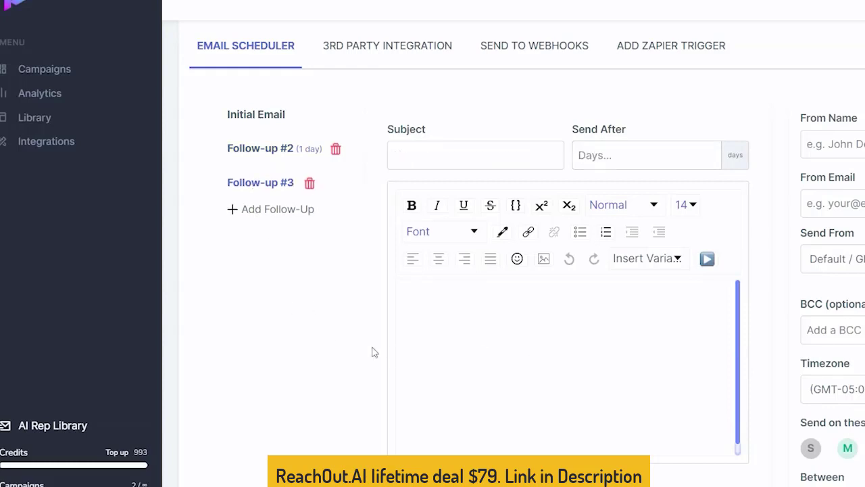
{"action": "left_click", "coordinate": [677, 260]}
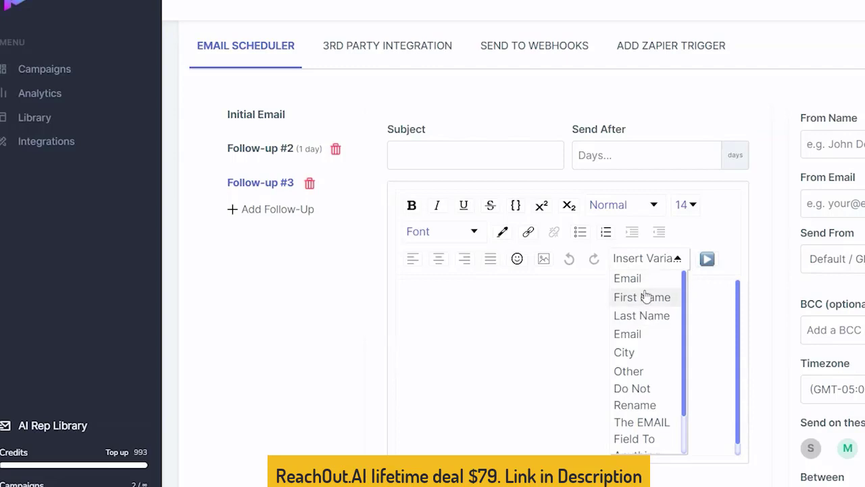
{"action": "left_click", "coordinate": [642, 297]}
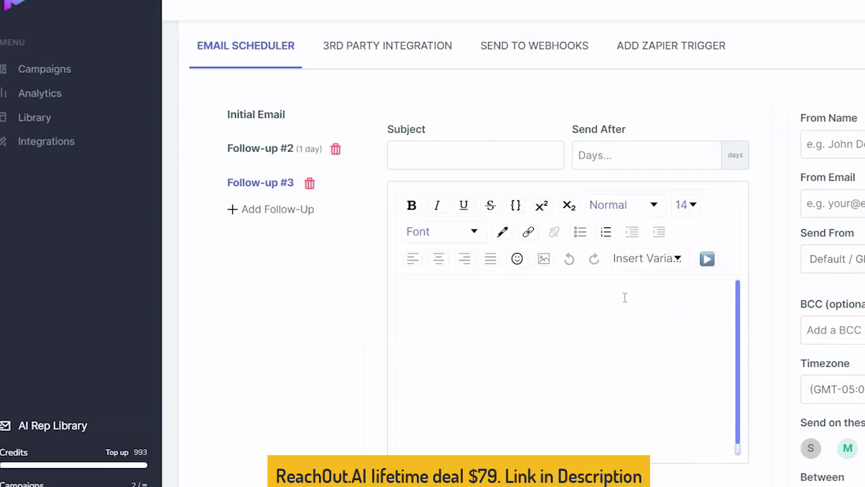
{"action": "left_click", "coordinate": [707, 259]}
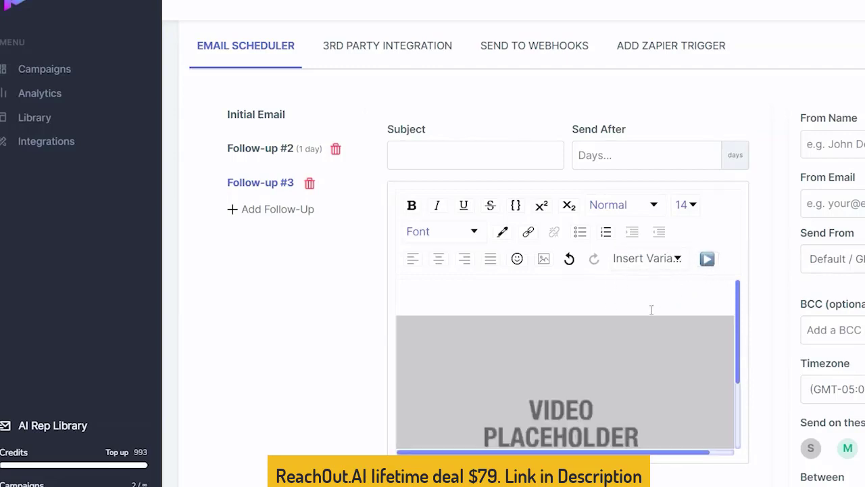
{"action": "scroll", "coordinate": [602, 322], "scroll_direction": "down", "scroll_amount": 2}
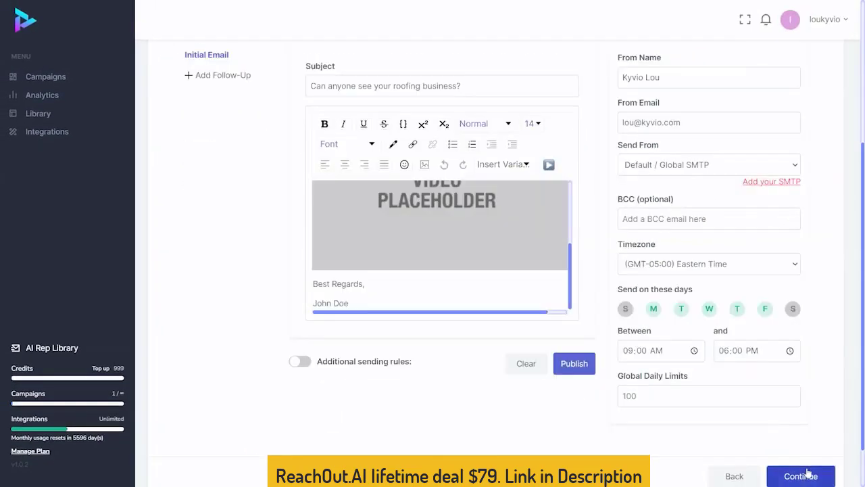
{"action": "left_click", "coordinate": [792, 476]}
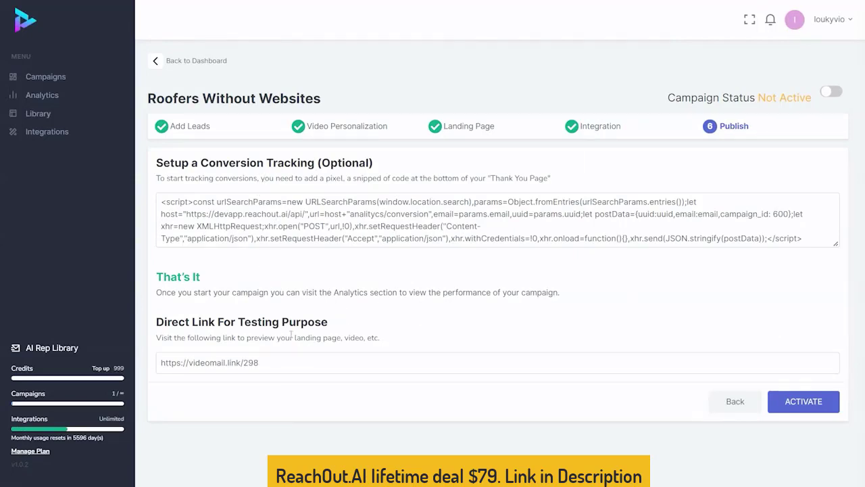
Activate the campaign and confirm creating its 2 videos
{"action": "left_click", "coordinate": [811, 401]}
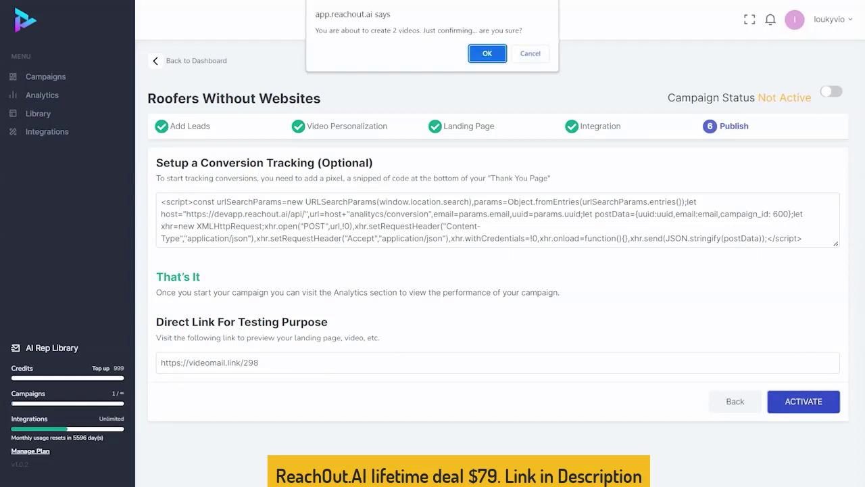
{"action": "left_click", "coordinate": [487, 58]}
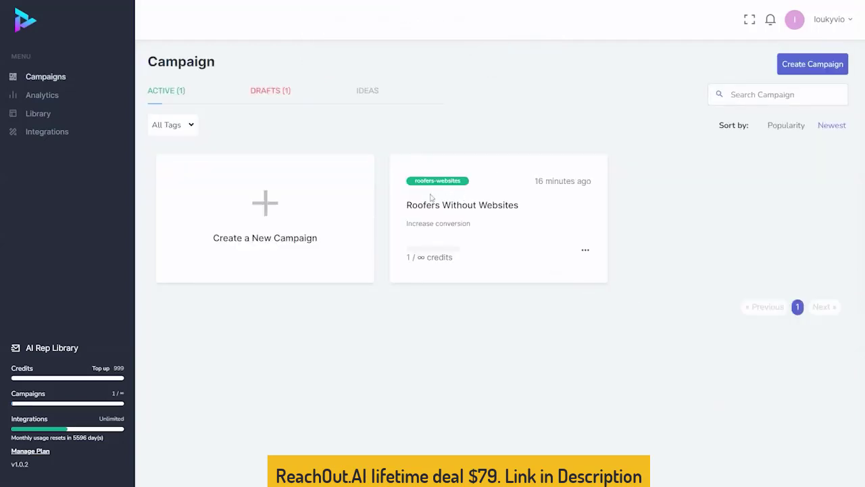